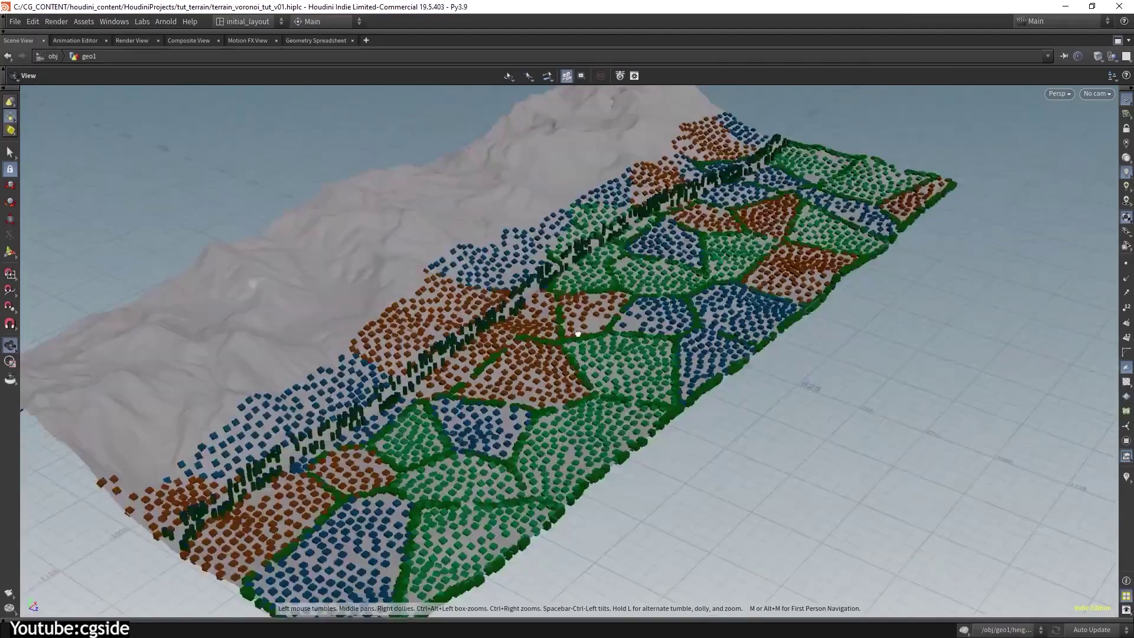
Look down on the Voronoi-coloured terrain points, restore the network layout, and add Box and Color SOPs
left_click_drag(520, 413, 543, 453)
scroll(551, 359, "down", 10)
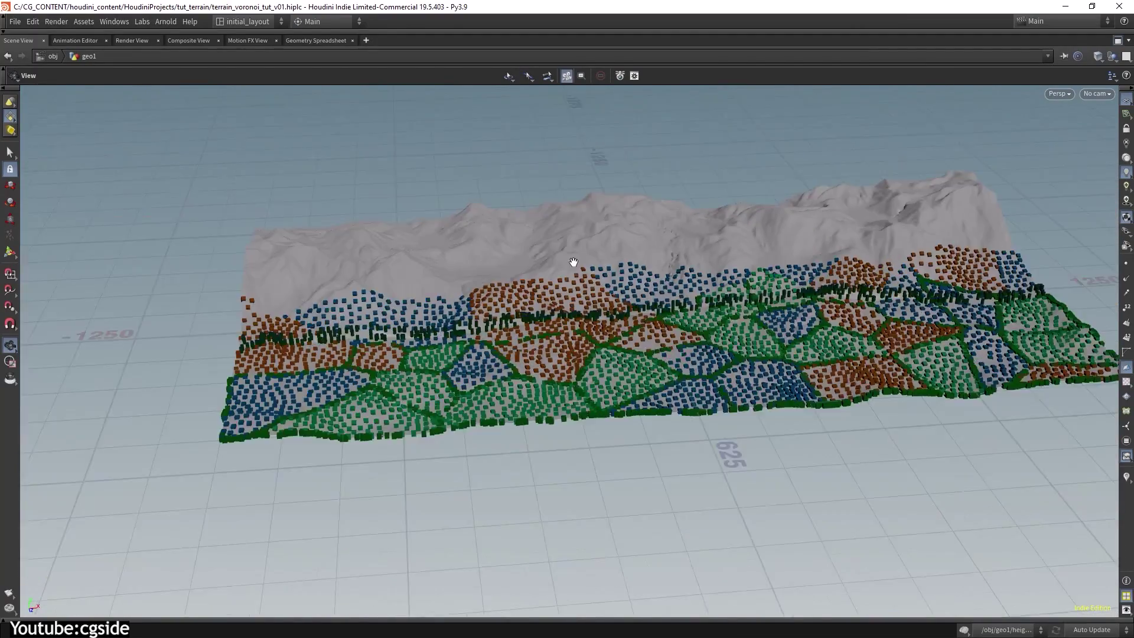
left_click_drag(577, 265, 998, 116)
key("ctrl+b")
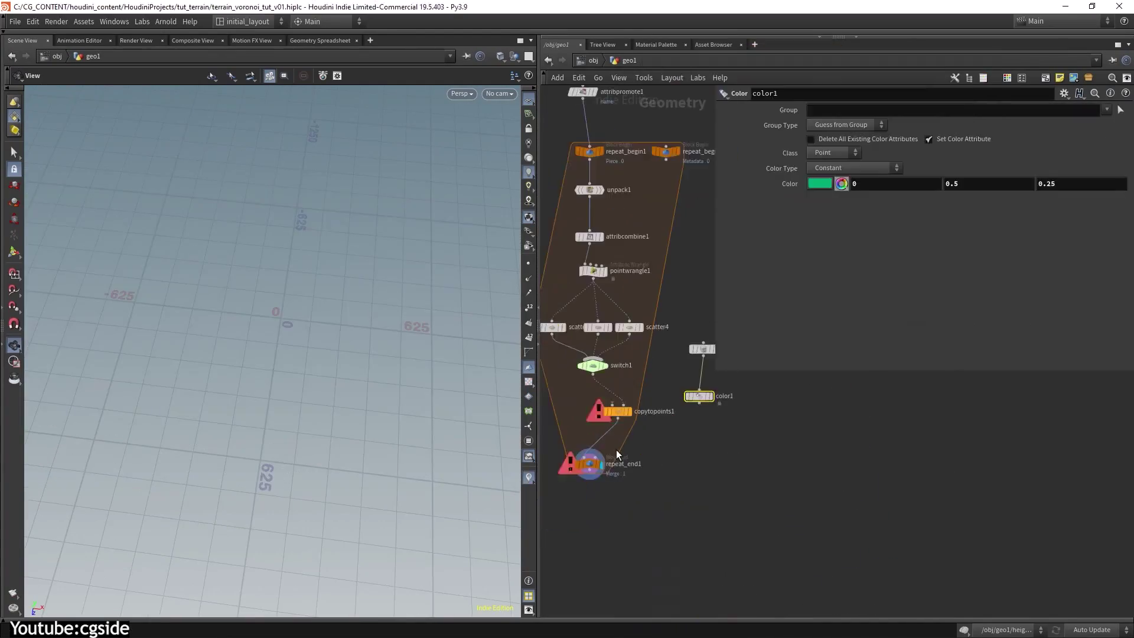
left_click(654, 375)
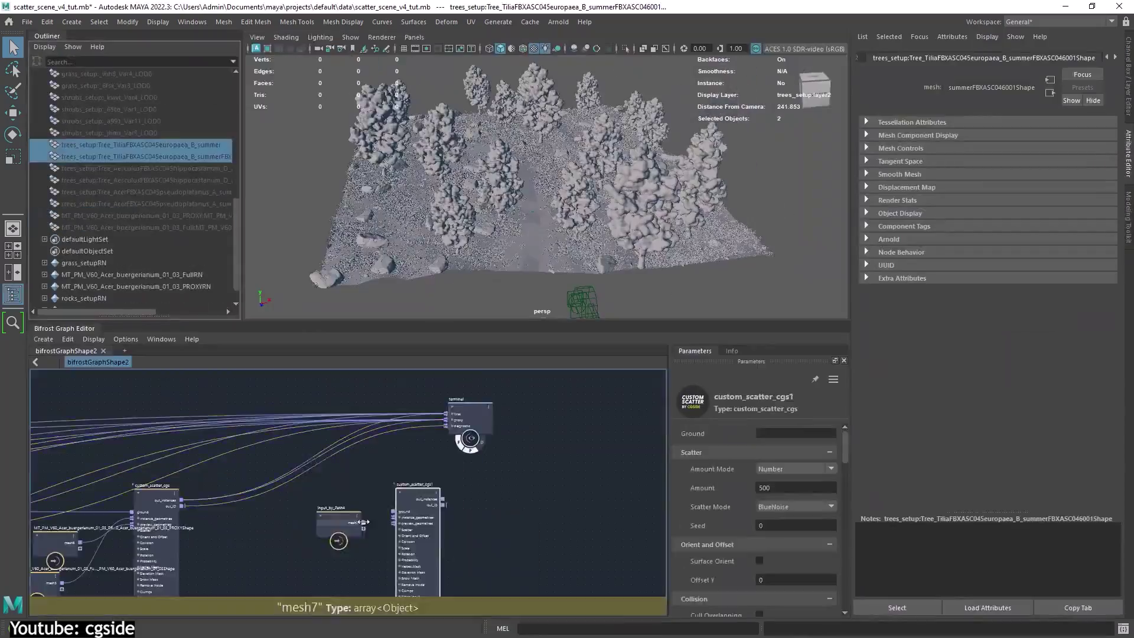
Wire input_by_Path4 into a new merge_geometry node and select road_terrain_geo in the Outliner
left_click_drag(567, 236, 580, 187, "alt")
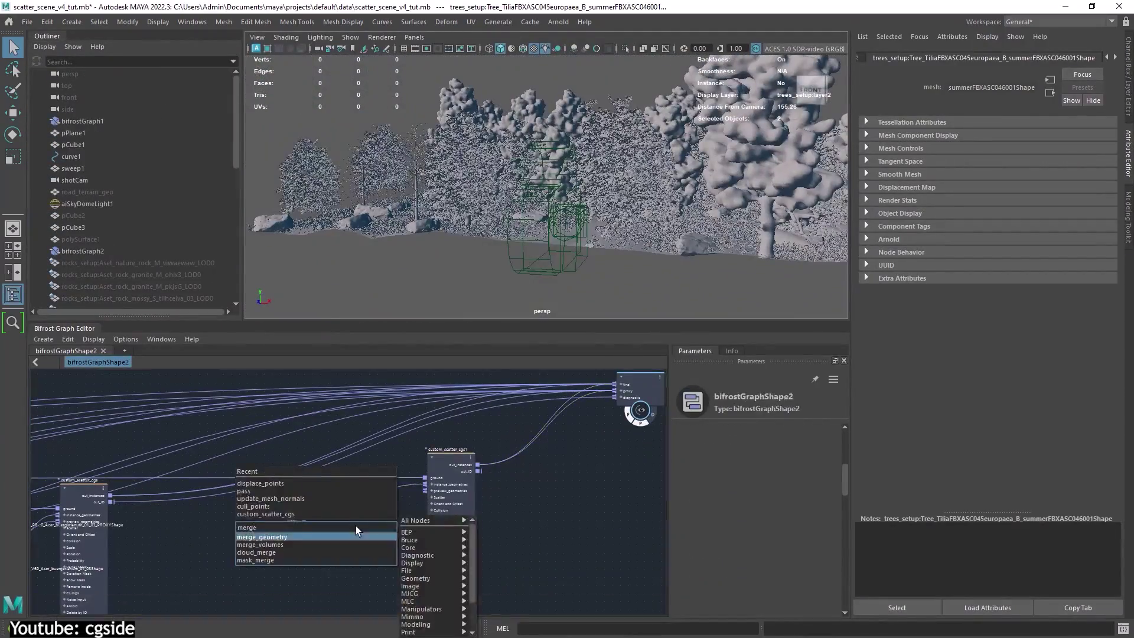
left_click(295, 530)
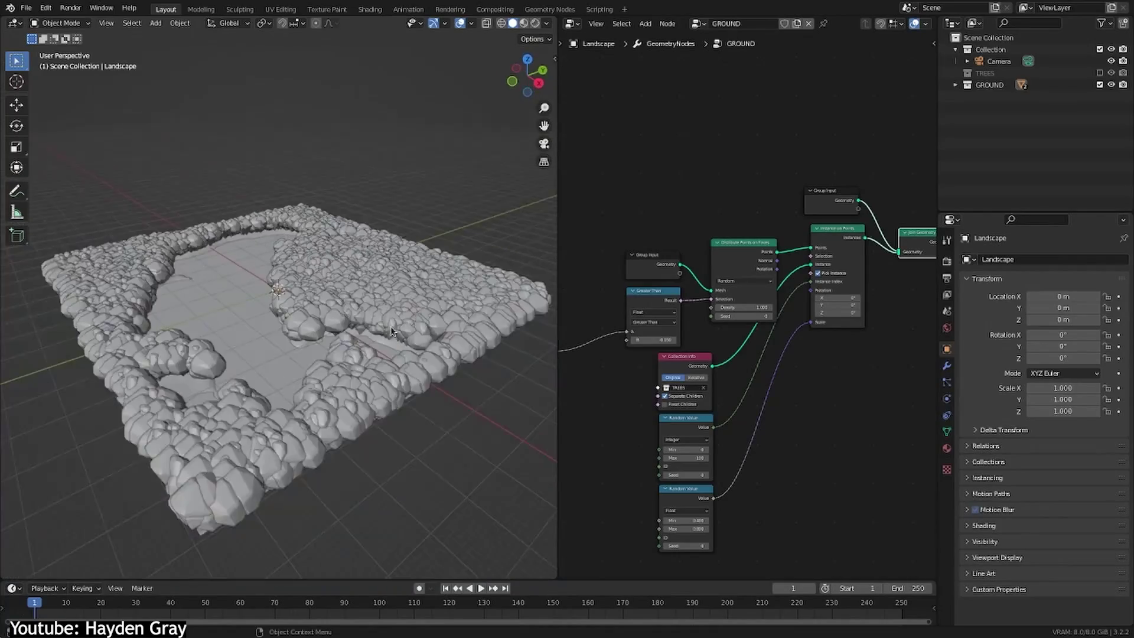
scroll(392, 332, "up", 3)
left_click(399, 303)
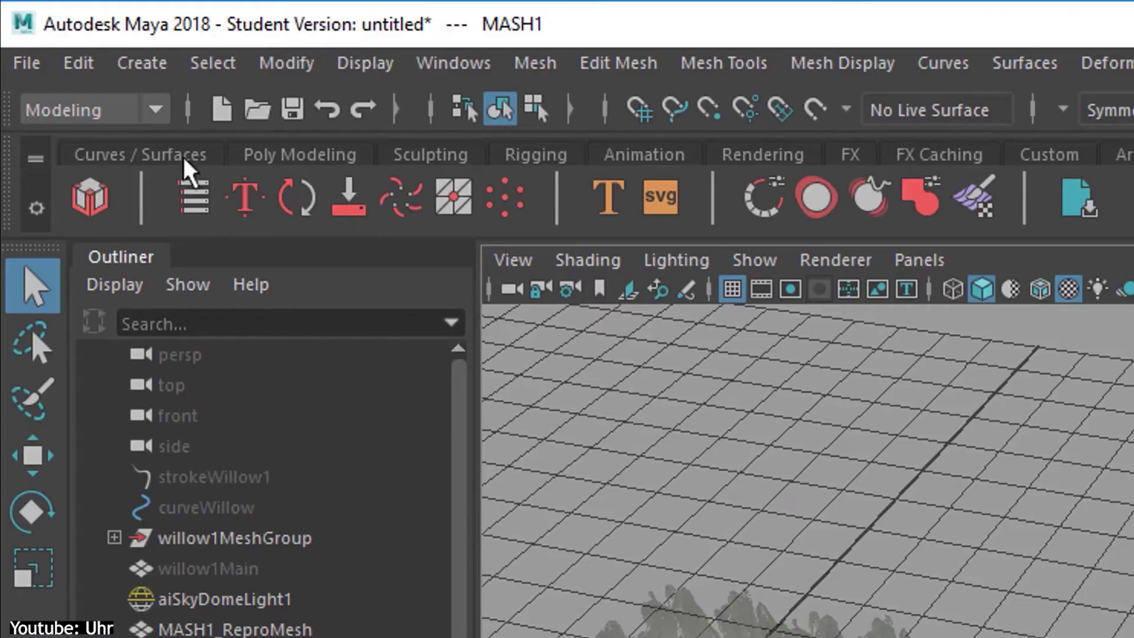
Create a polygon sphere and set MASH1_Distribute to Mesh with pSphereShape1 as input, 100 points
left_click(120, 62)
left_click(36, 78)
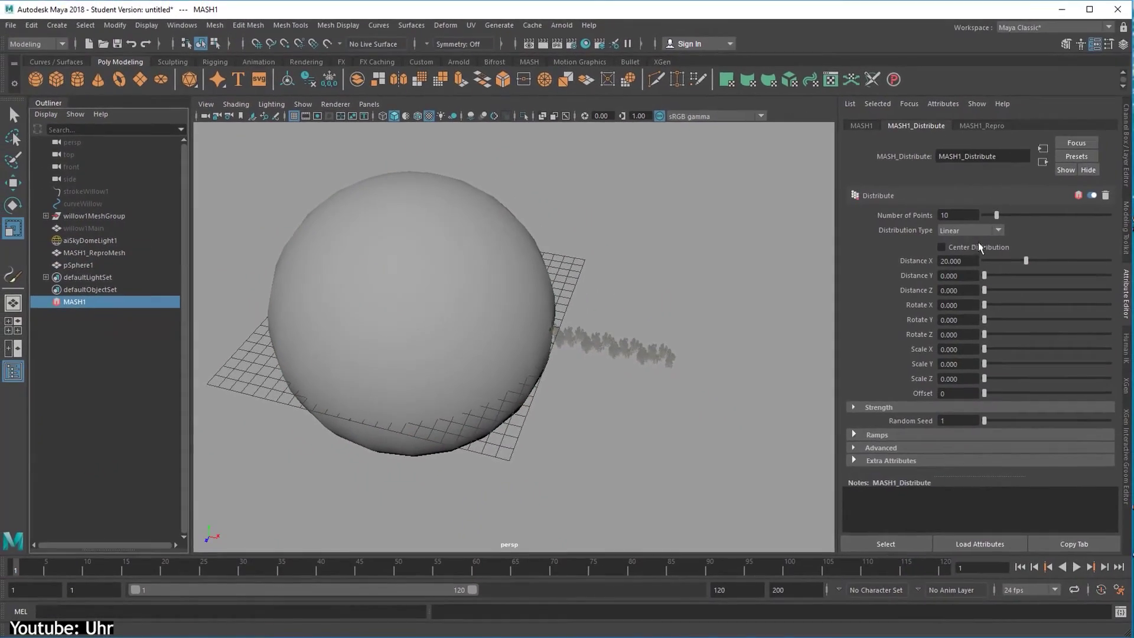
left_click(978, 242)
left_click(725, 393)
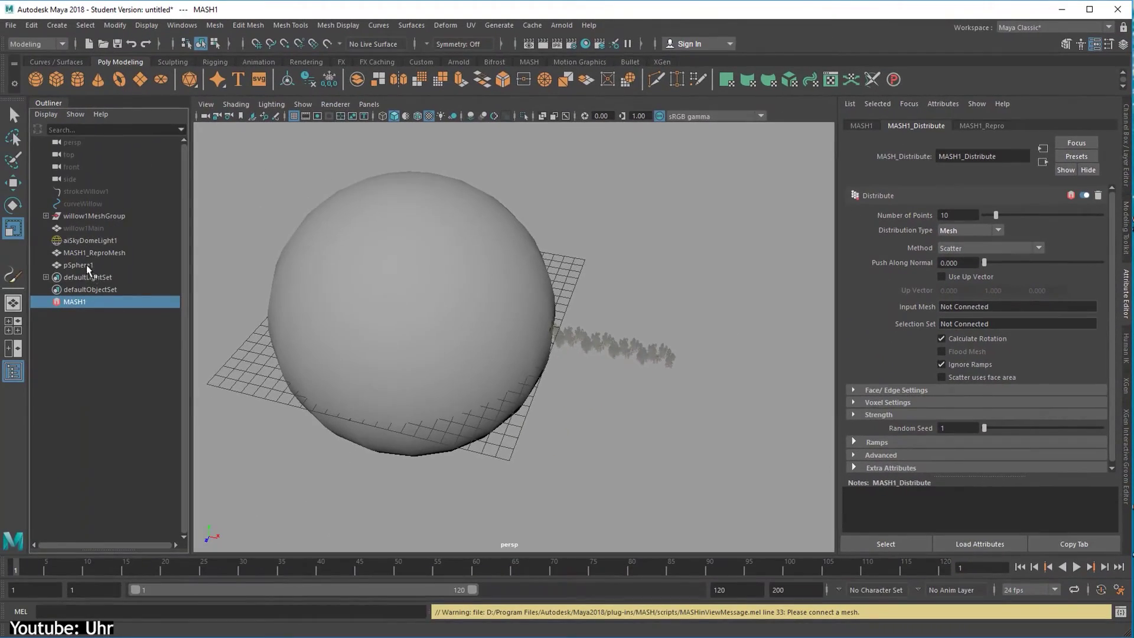
middle_click_drag(78, 264, 950, 308)
left_click_drag(815, 313, 577, 324, "alt")
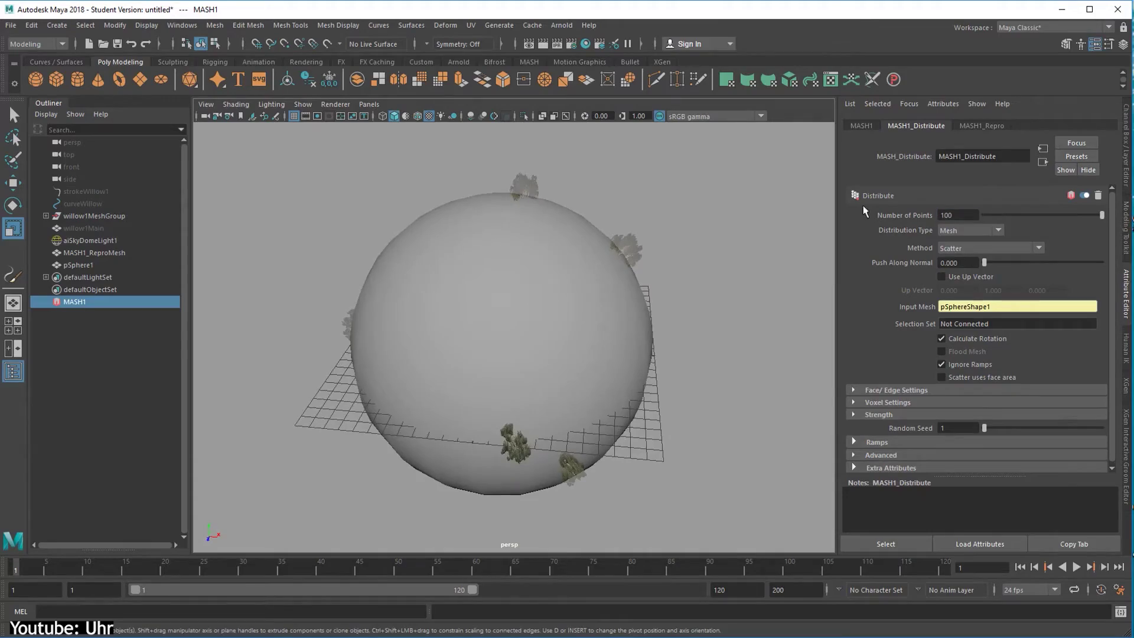
left_click_drag(602, 400, 552, 374, "alt")
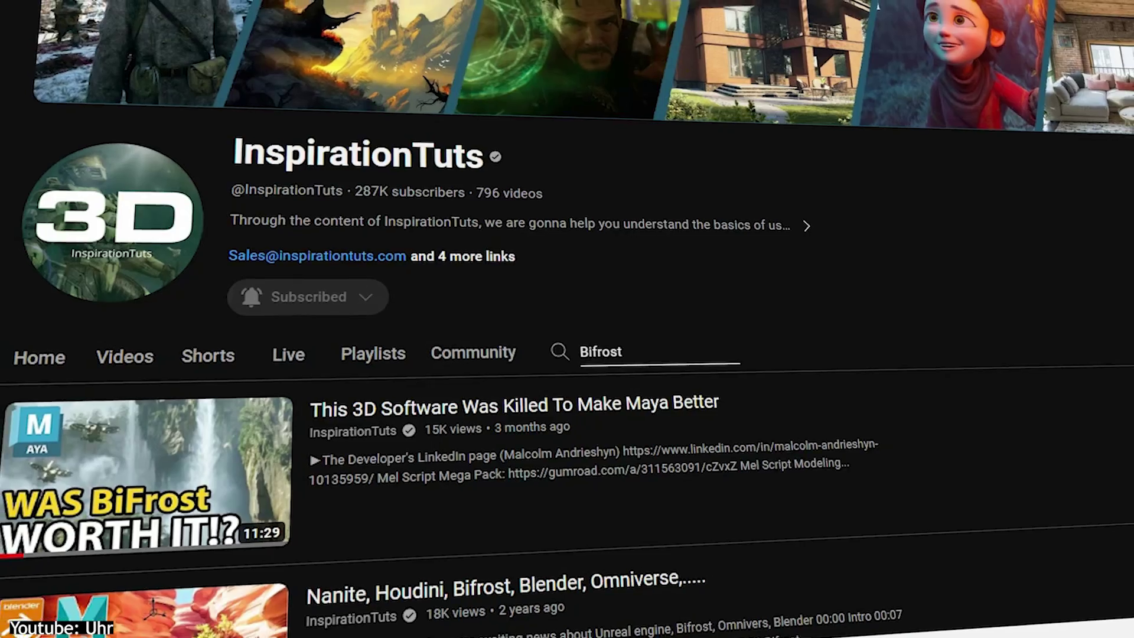
Append ', i=0' to the repeat declaration and add a while(repeat) loop with an if(i > 10) stop
scroll(567, 355, "down", 4)
scroll(567, 355, "up", 4)
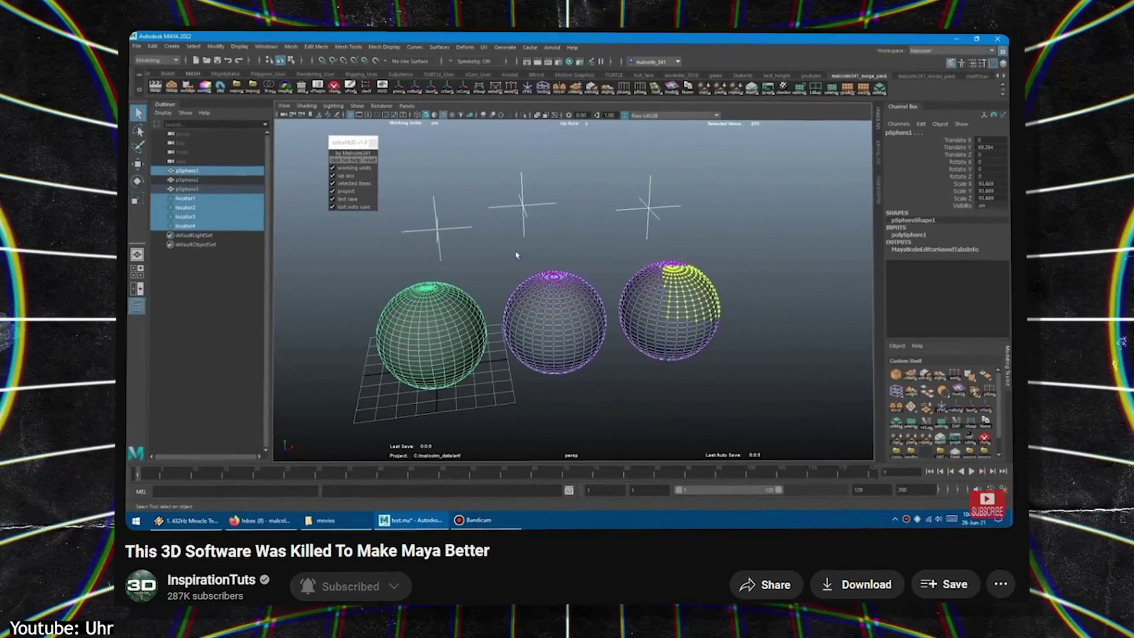
right_click(436, 273)
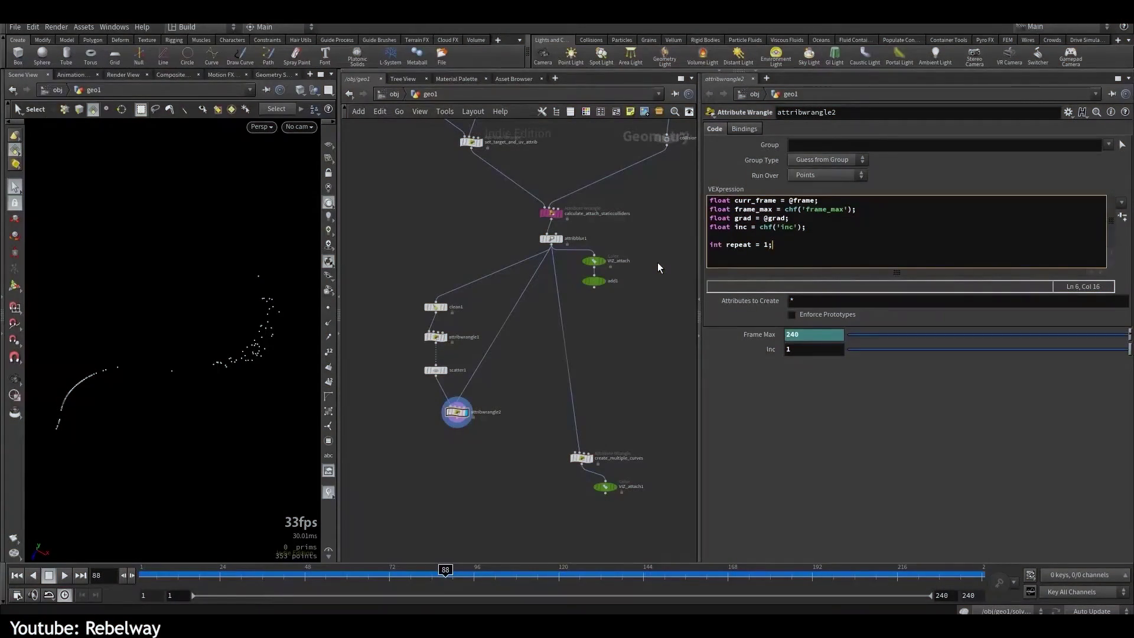
key("BackSpace")
type(", i=0;")
key("Return")
type("while(repeat) {")
key("Return")
key("Return")
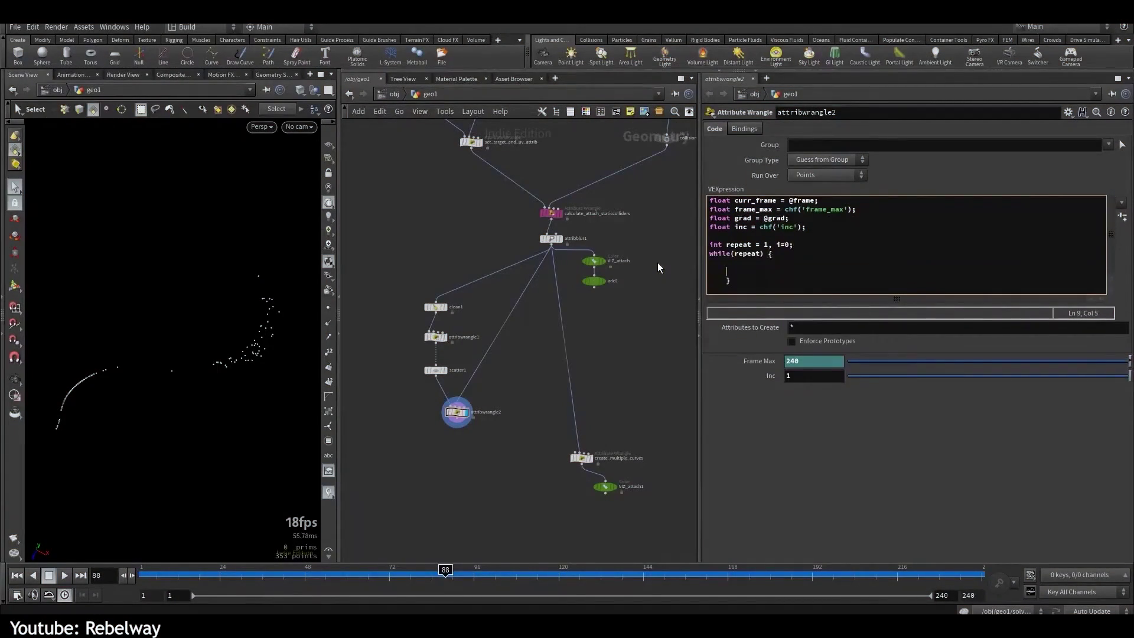
type("if(i > 10) { repeat = 0;")
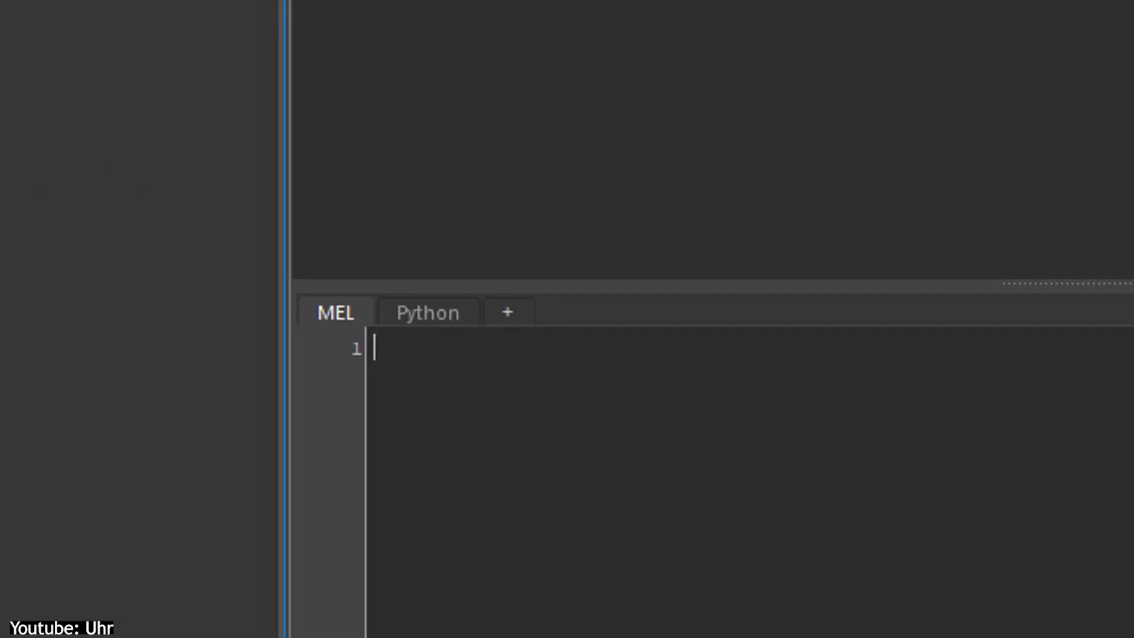
Run the MEL move and scale commands to shift and flatten the sphere, docking the Script Editor
key("ctrl+Return")
left_click_drag(504, 142, 584, 395)
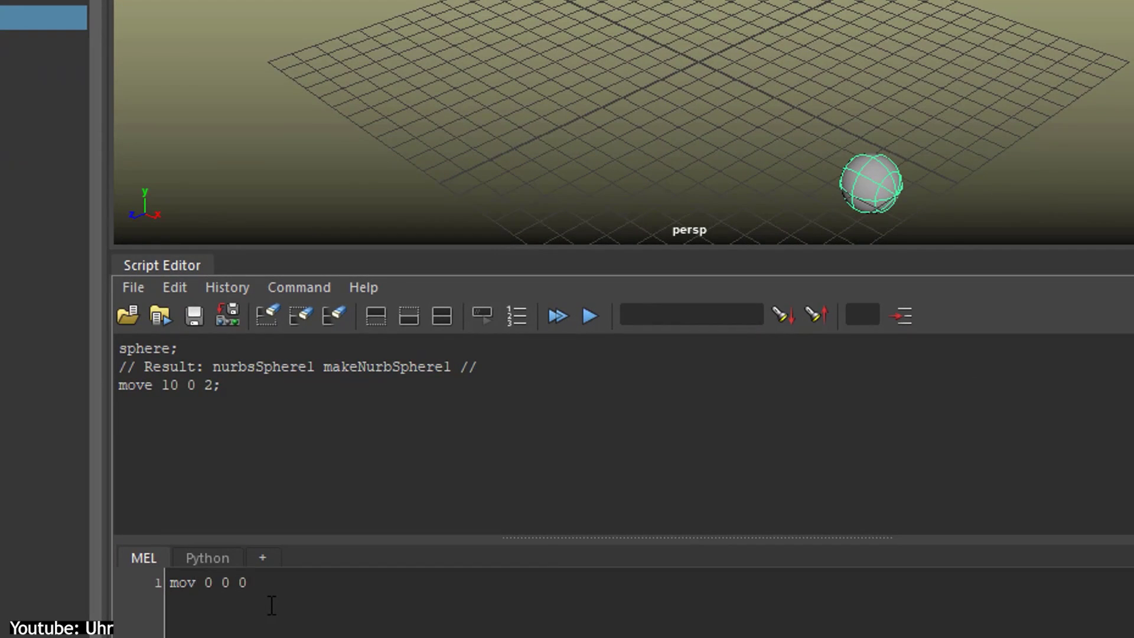
key("ctrl+Return")
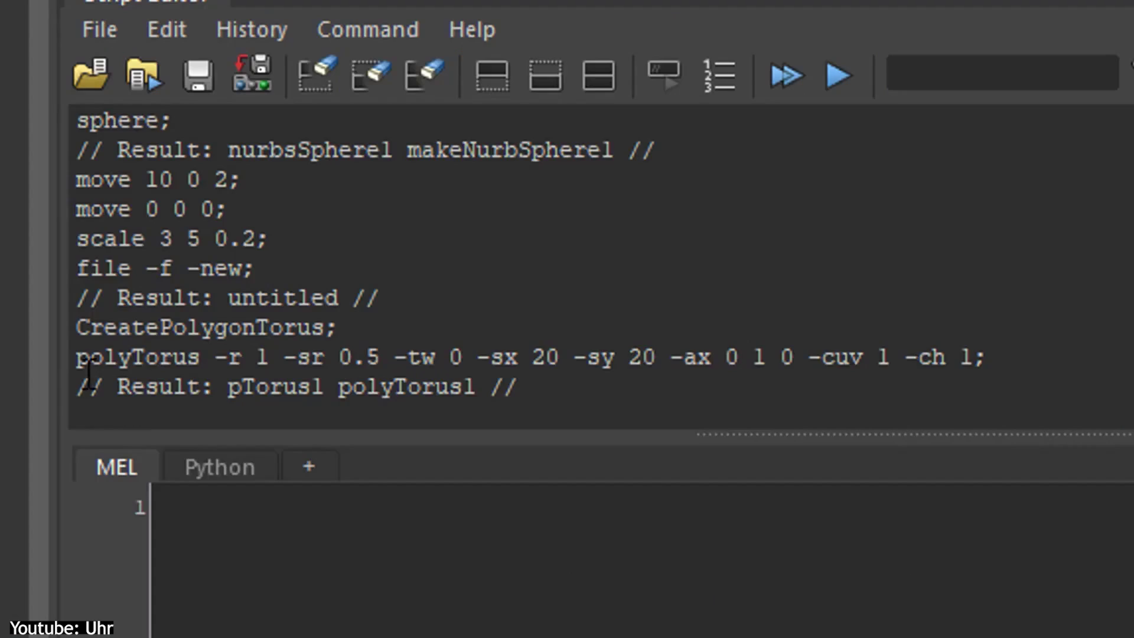
Delete the torus, then copy the echoed polyTorus command into the MEL input and run it
key("Delete")
left_click_drag(78, 328, 973, 328)
middle_click_drag(531, 328, 354, 506)
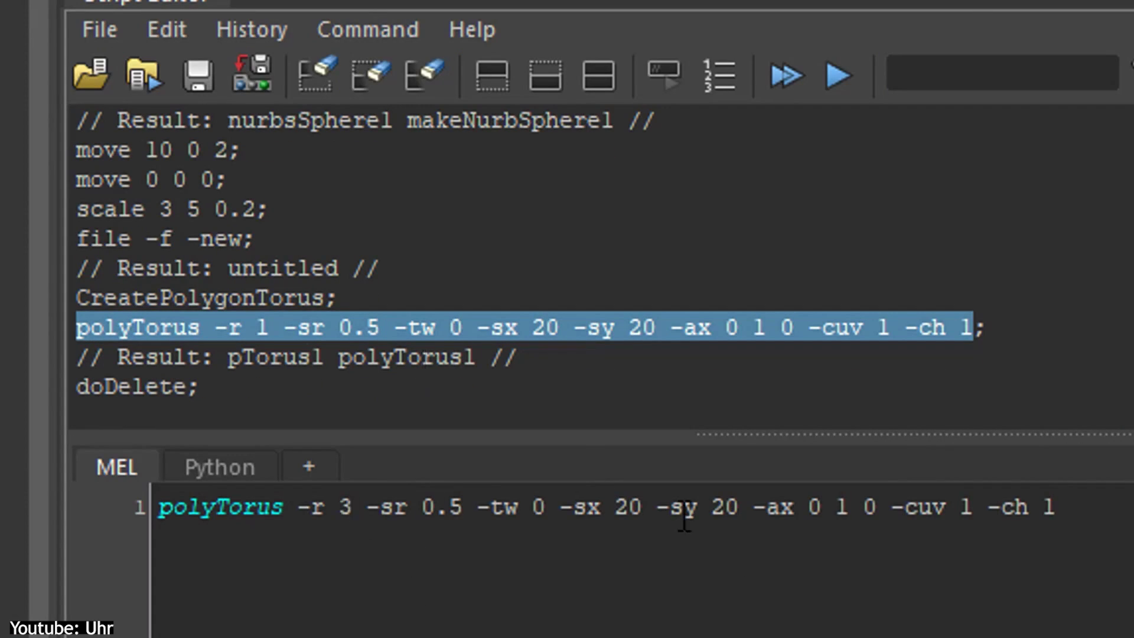
key("ctrl+Return")
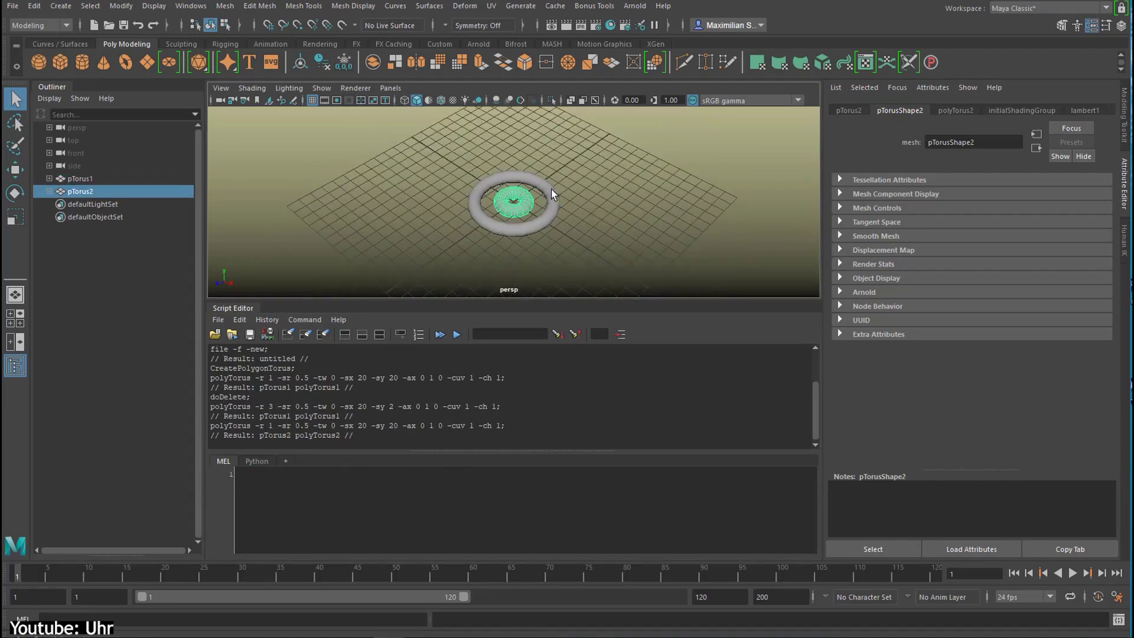
Start a new empty scene and create a cube with the polyCube command
key("ctrl+n")
type("polyCube")
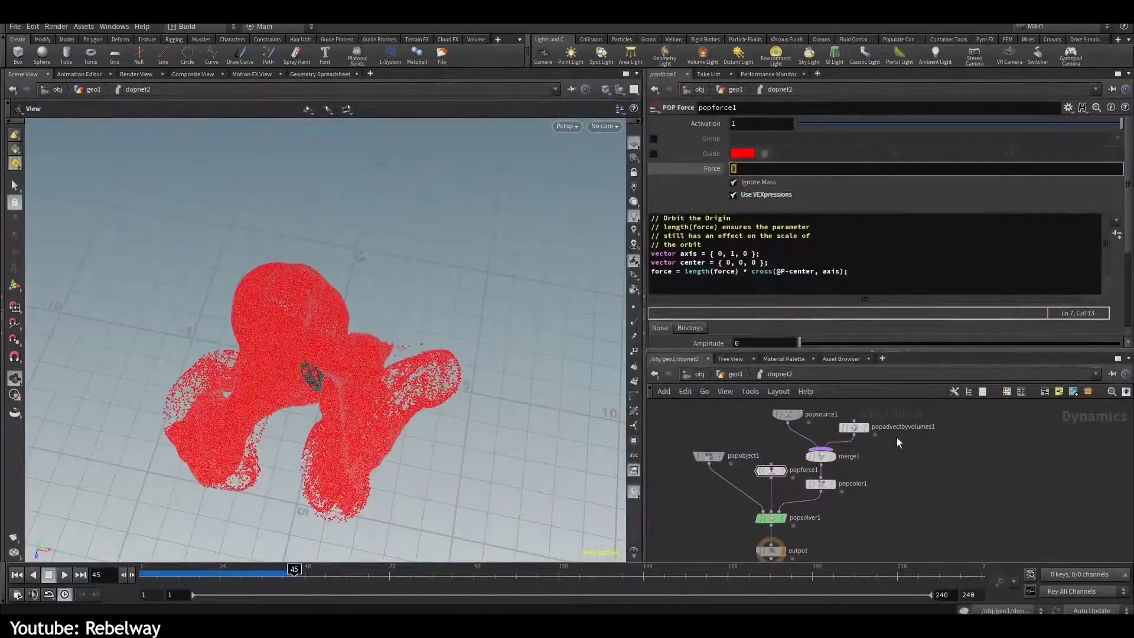
left_click_drag(451, 349, 388, 435)
scroll(707, 188, "down", 1)
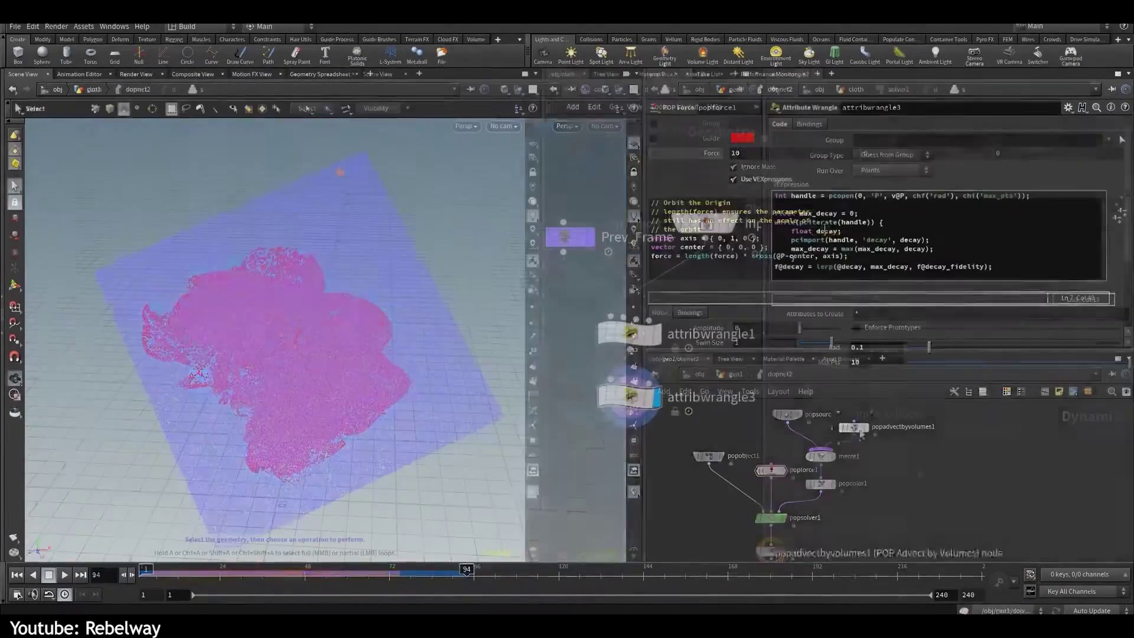